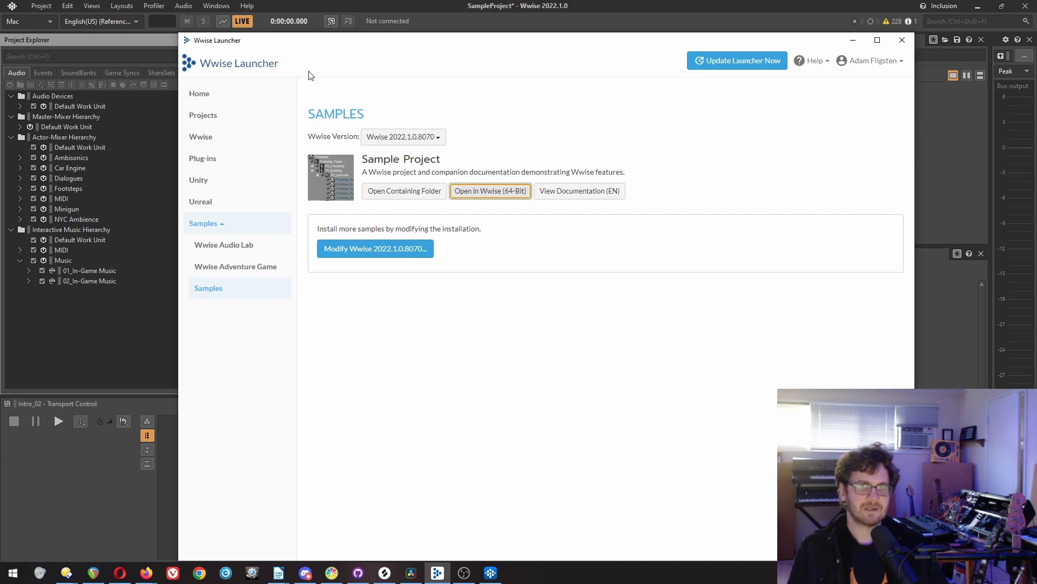
Dismiss the Wwise Launcher and bring the SampleProject window, showing Intro_02, to the front.
double_click(594, 44)
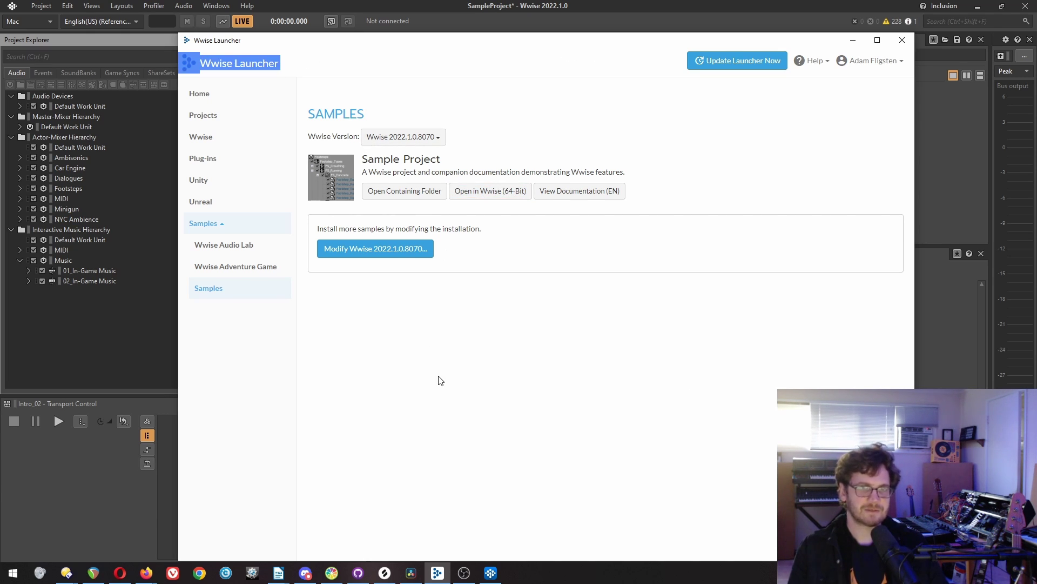
click(331, 234)
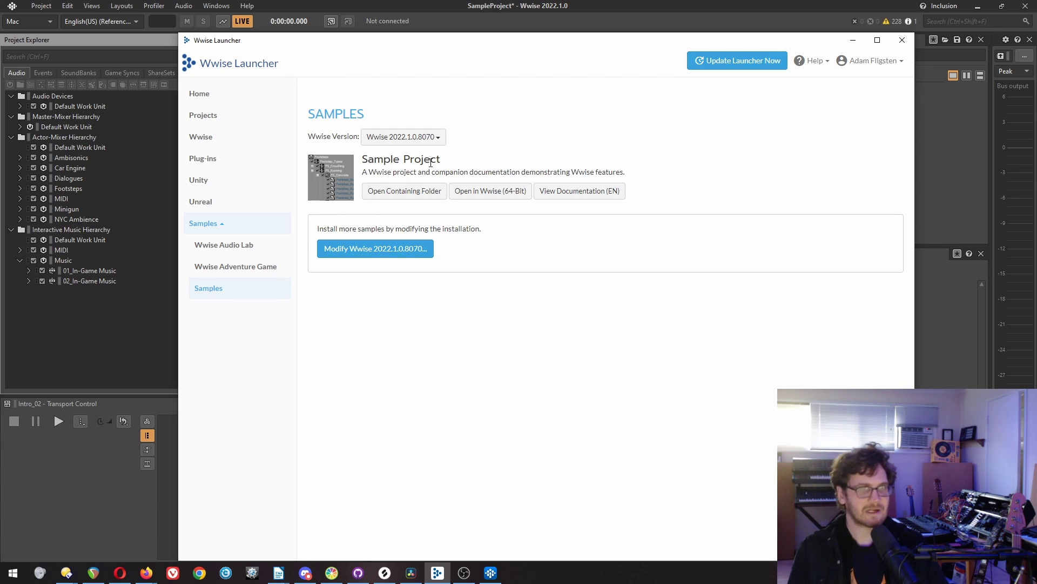
click(634, 14)
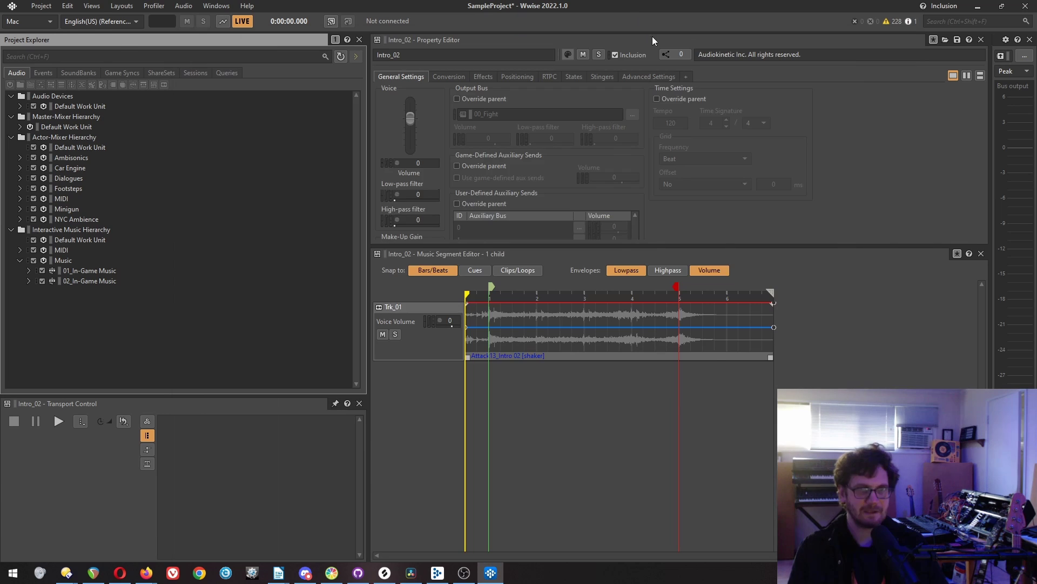
In Project Explorer, expand Music > 01_In-Game Music, then select and expand the Fight playlist.
click(467, 293)
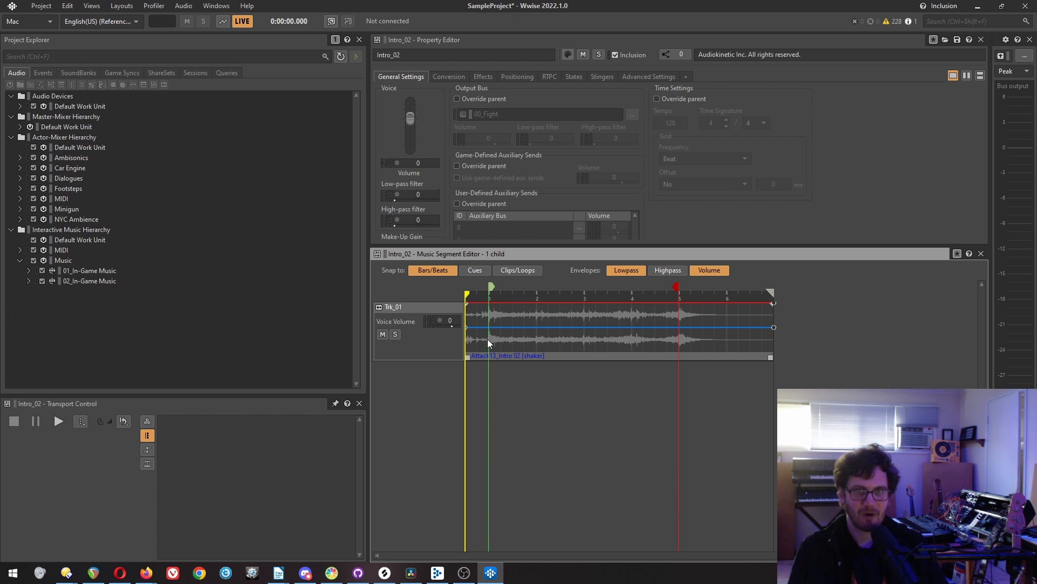
click(30, 271)
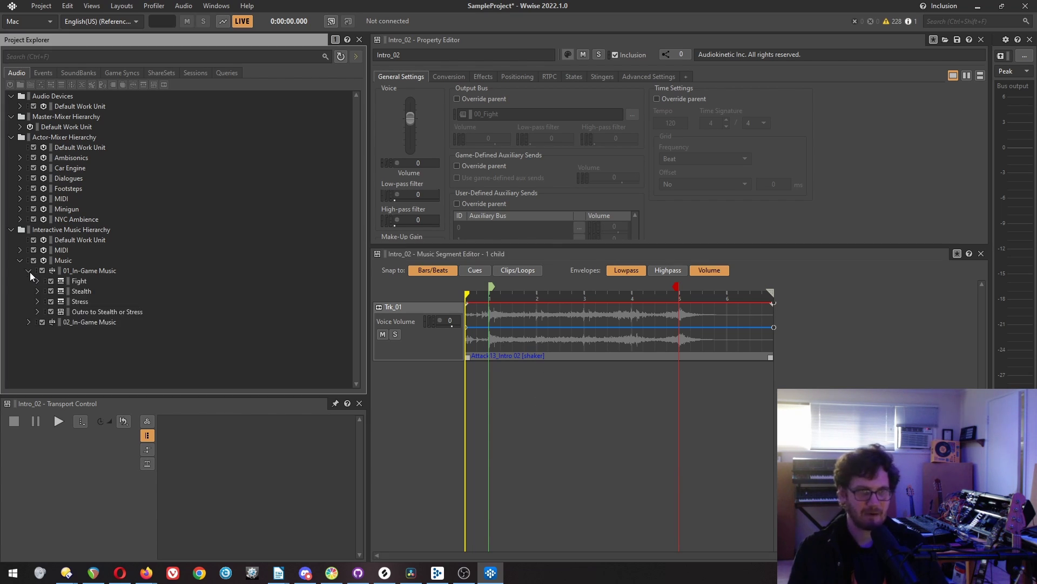
click(31, 271)
click(20, 259)
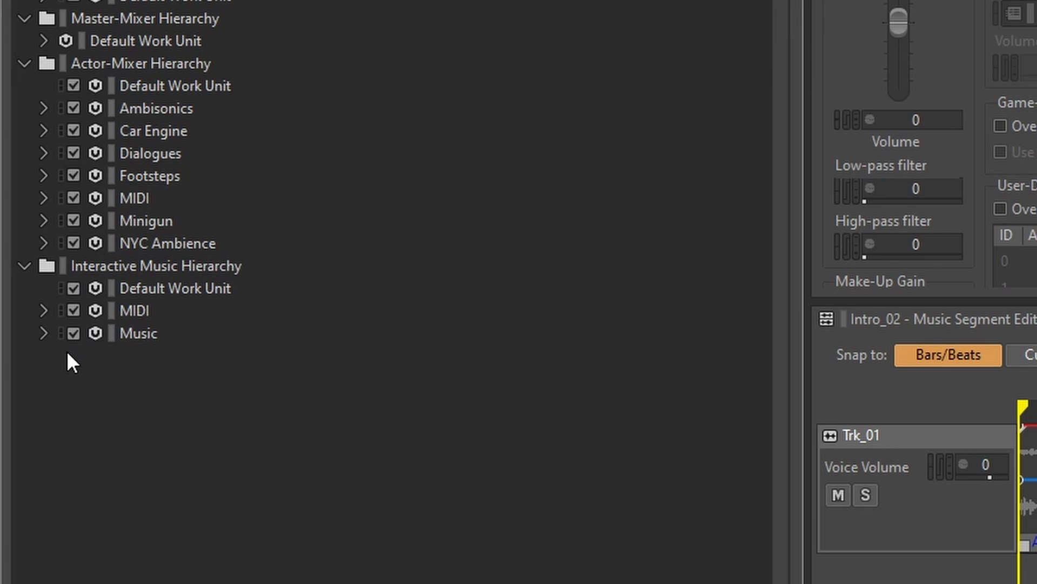
click(44, 333)
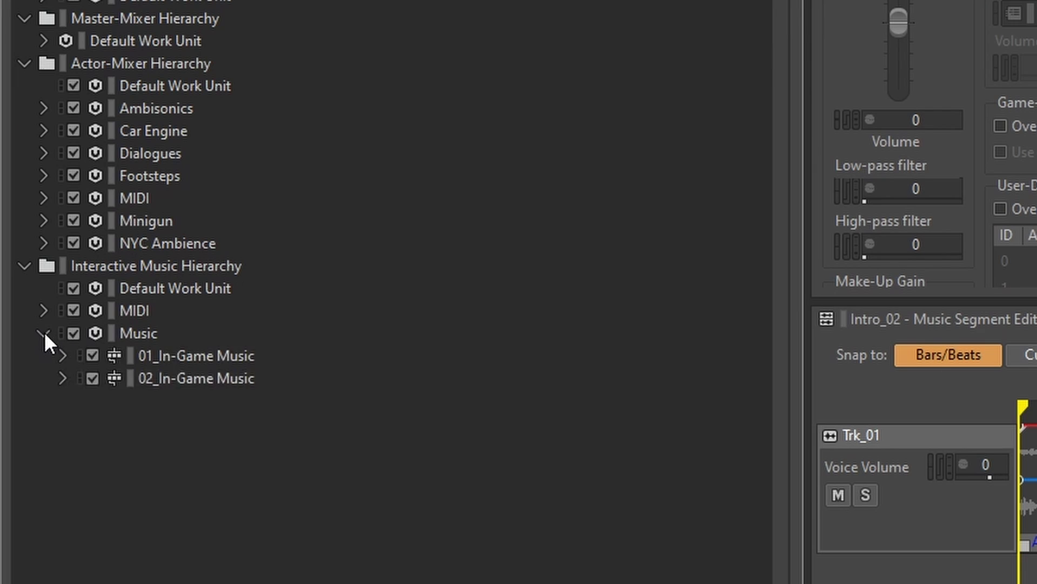
click(62, 356)
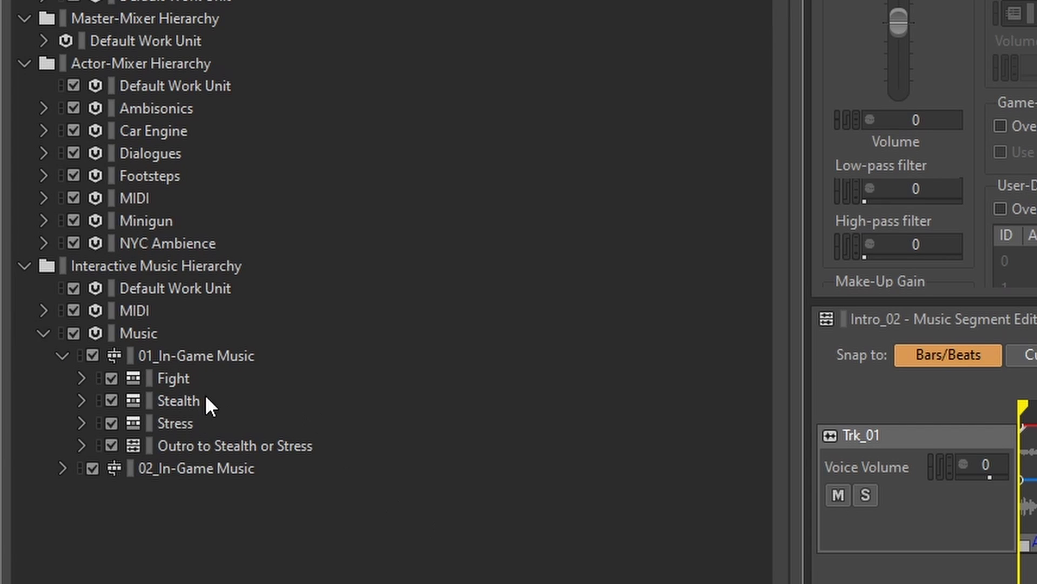
click(170, 380)
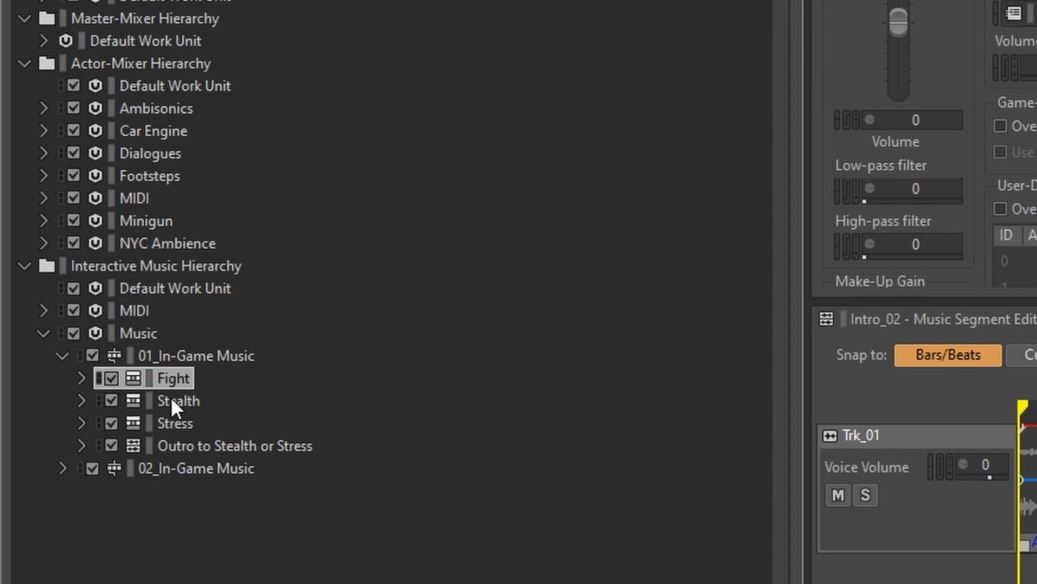
click(82, 378)
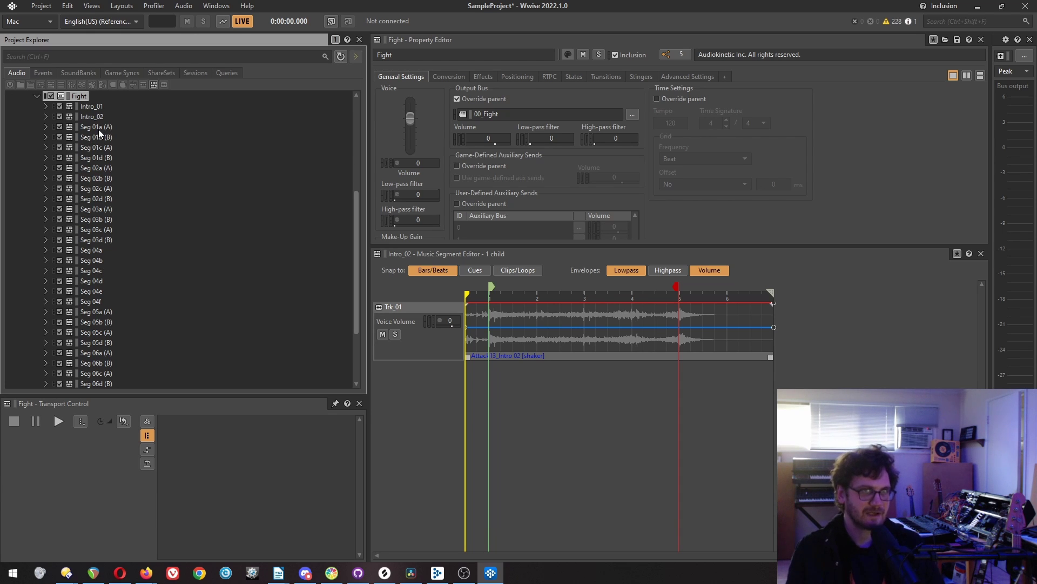
Load Seg 01a (A) into the editors and play it briefly.
click(99, 129)
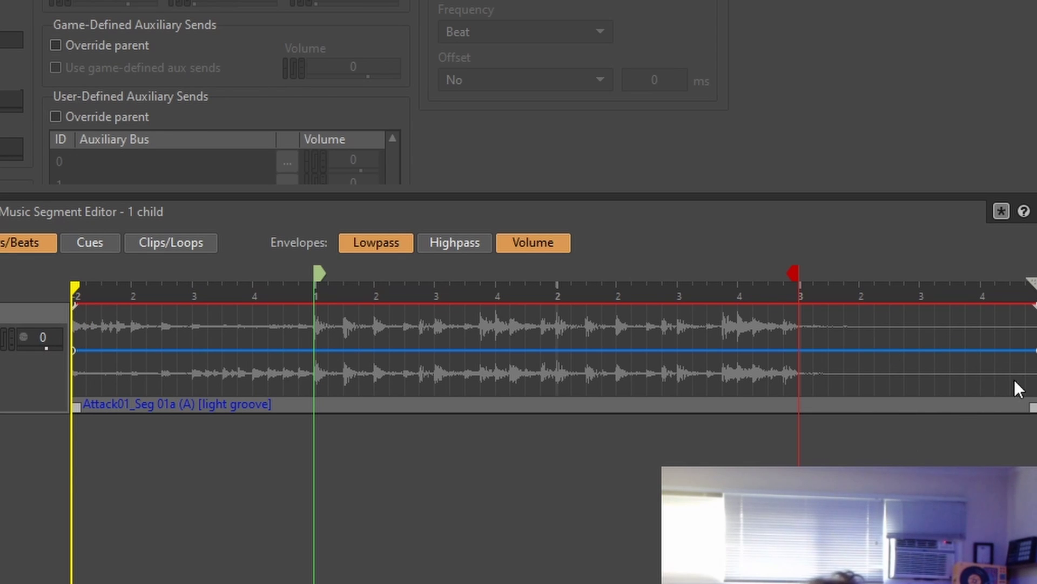
click(70, 288)
click(71, 288)
click(135, 406)
key(space)
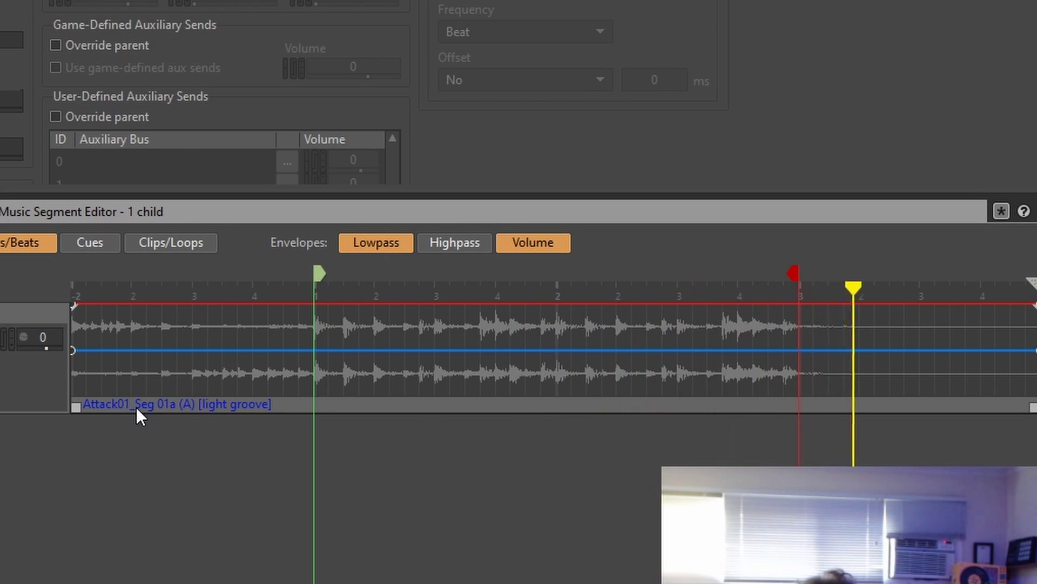
key(space)
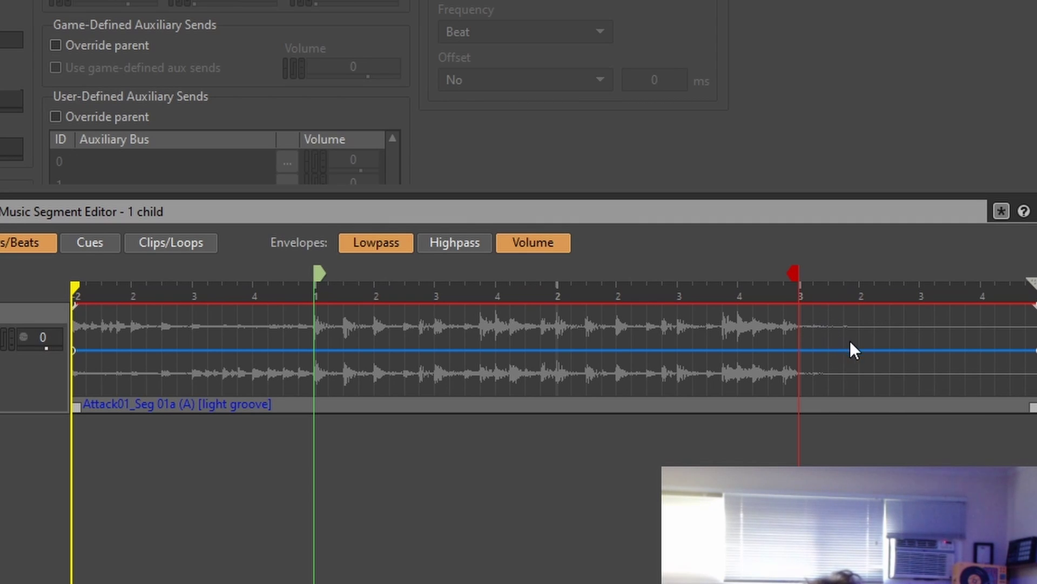
Replay Seg 01a (A) from near its exit cue and reposition the Fight playlist window.
click(771, 287)
key(space)
key(space)
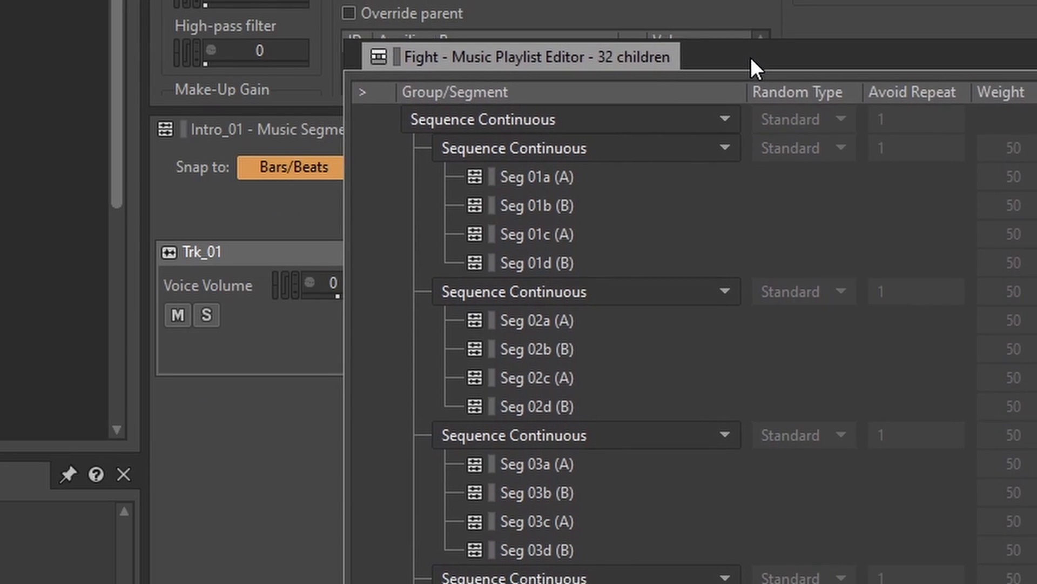
drag(751, 56, 739, 58)
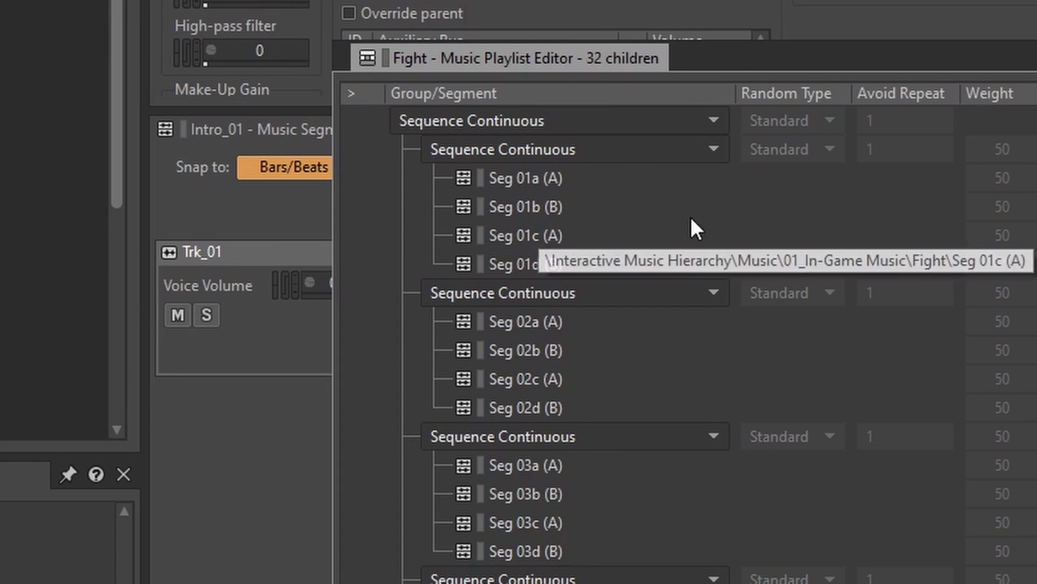
Rearrange the Fight playlist window and select Seg 01a (A) in the project tree.
drag(799, 59, 1036, 449)
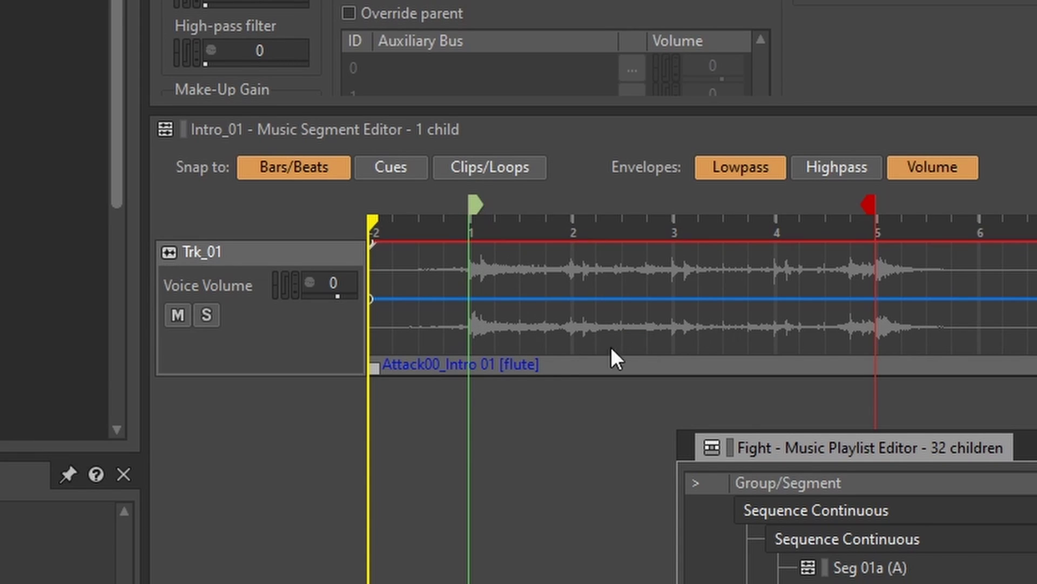
double_click(864, 447)
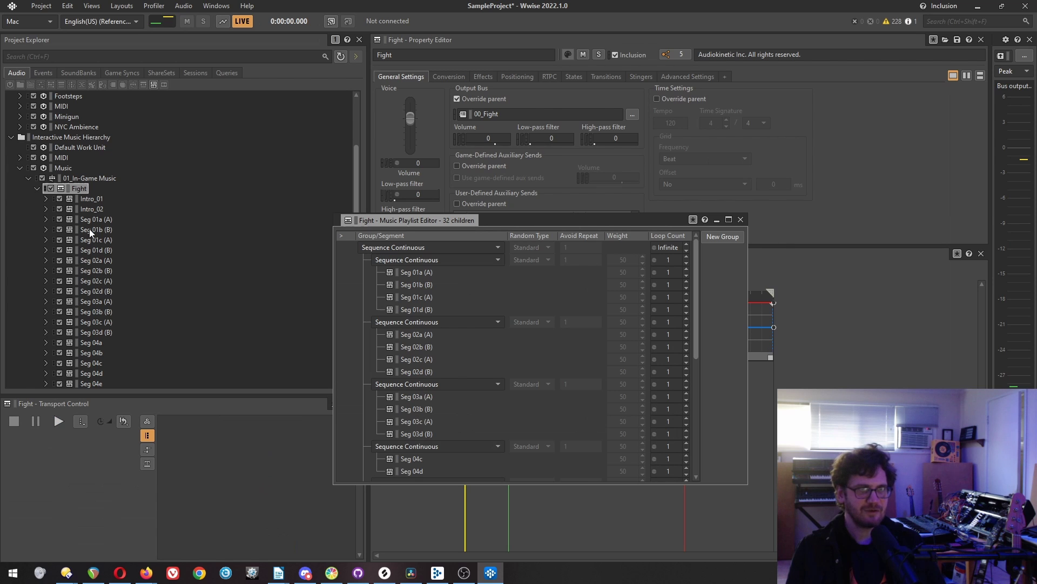
click(90, 220)
drag(583, 220, 529, 426)
Step through the Fight segments from Seg 01b to Seg 03a (A), centring the playlist window.
click(89, 231)
click(96, 241)
click(99, 249)
click(100, 257)
click(100, 268)
click(97, 281)
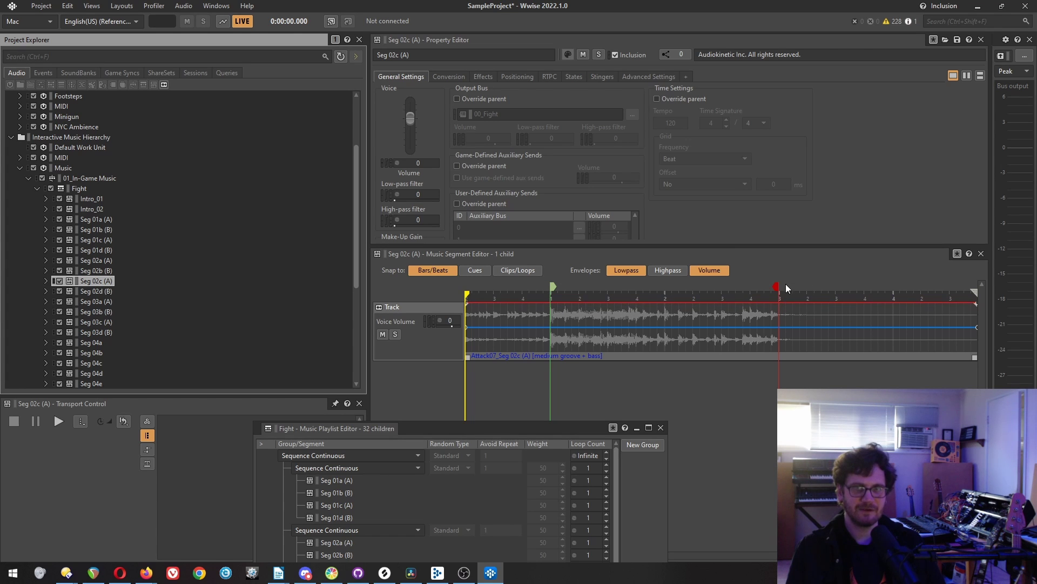
click(96, 292)
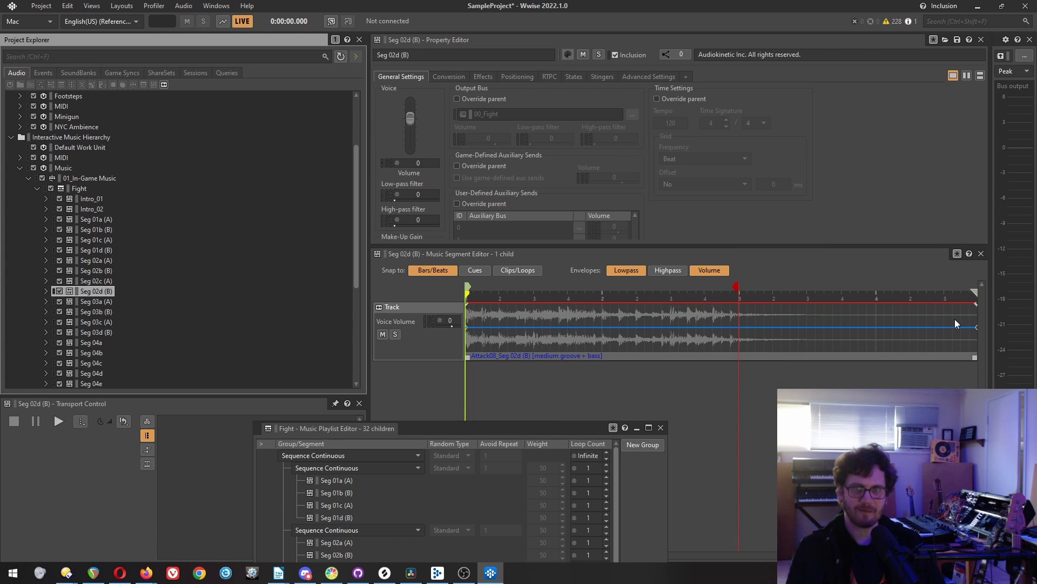
click(96, 301)
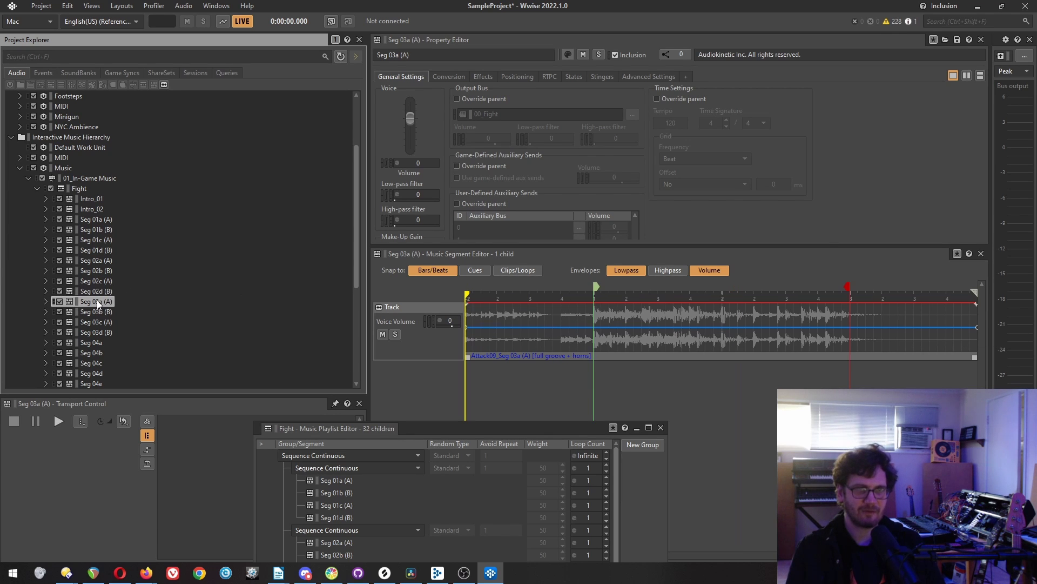
drag(446, 424, 527, 147)
Collapse Fight, close its playlist window, expand Stealth and load Stealth_Seg_01.
click(37, 189)
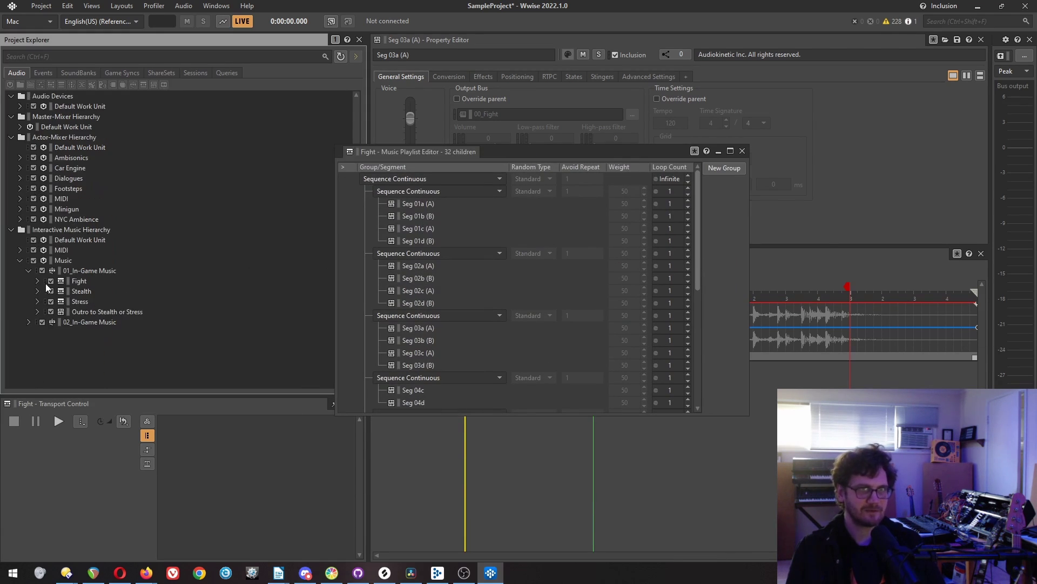
click(29, 270)
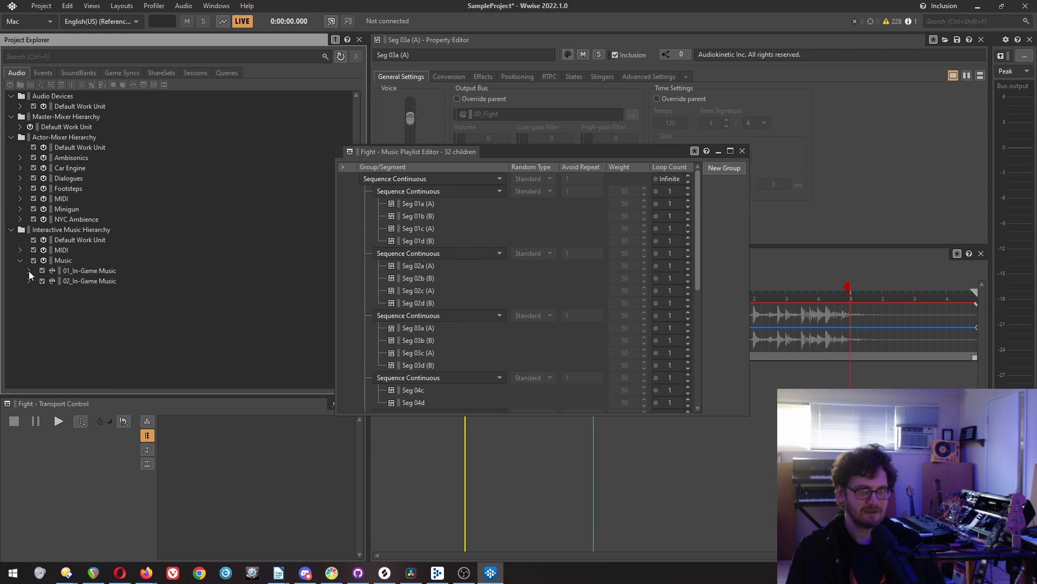
click(29, 271)
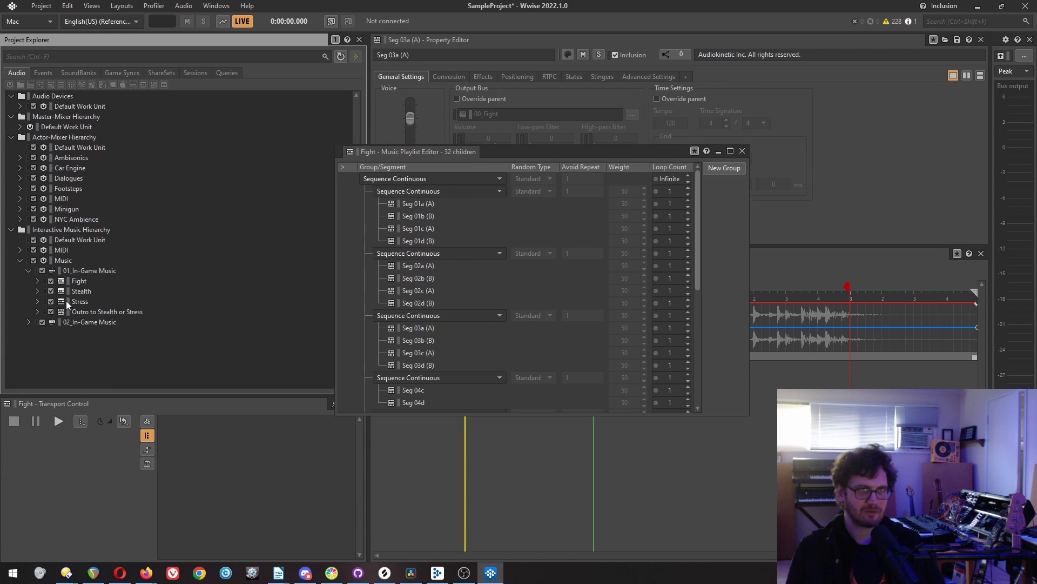
click(741, 151)
click(38, 291)
click(100, 302)
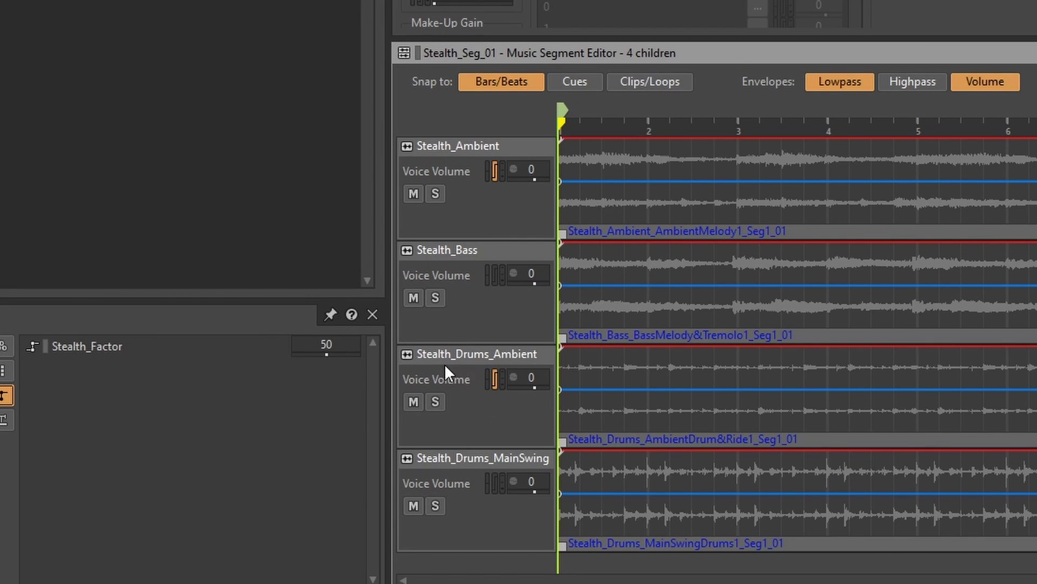
Set the Stealth_Factor value to 0.
click(328, 353)
text(0)
key(Return)
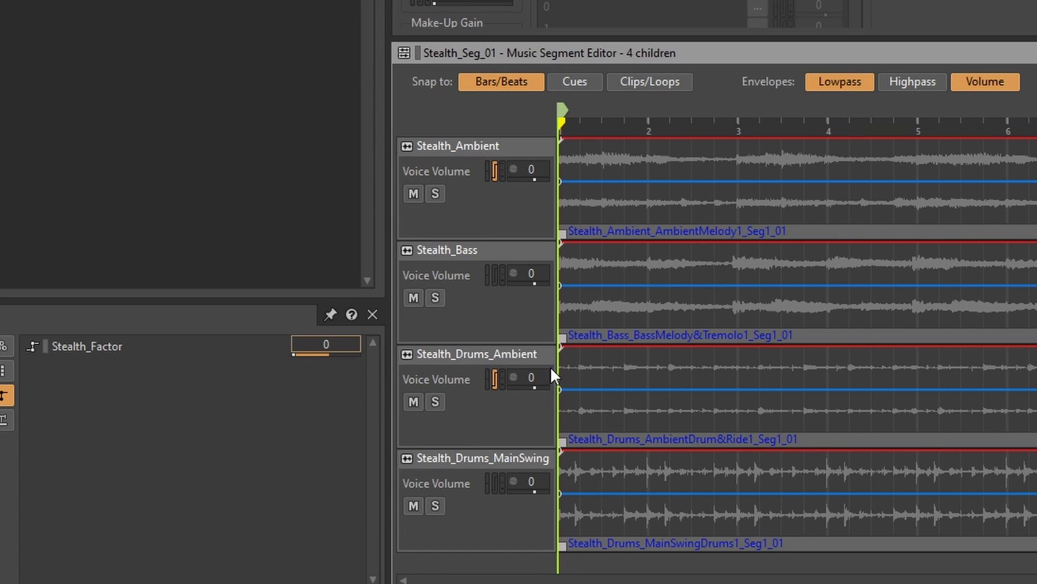
Play Stealth_Seg_01 while dragging Stealth_Factor up to around 22, 39 and 37.
click(560, 123)
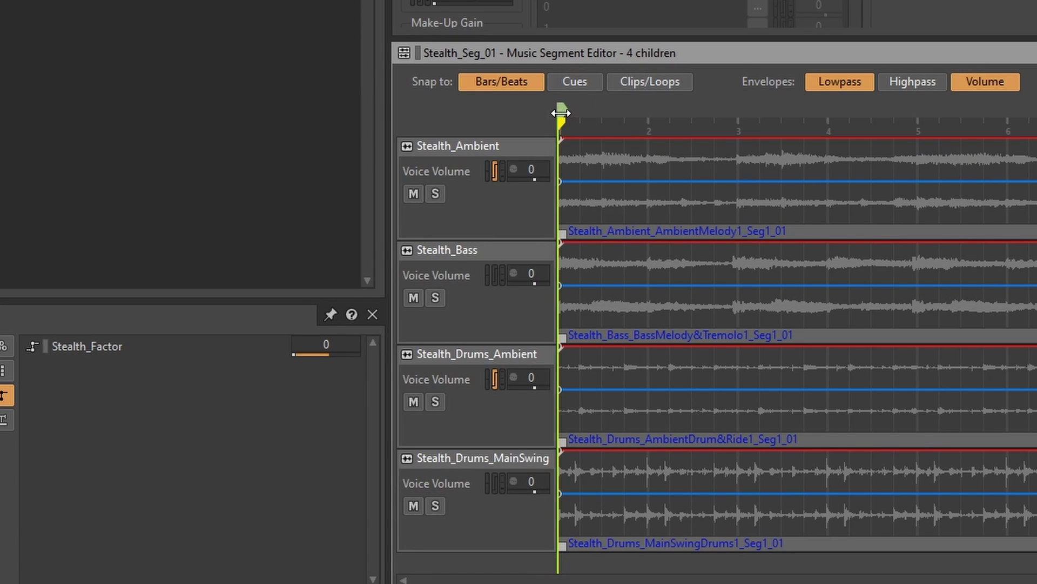
key(space)
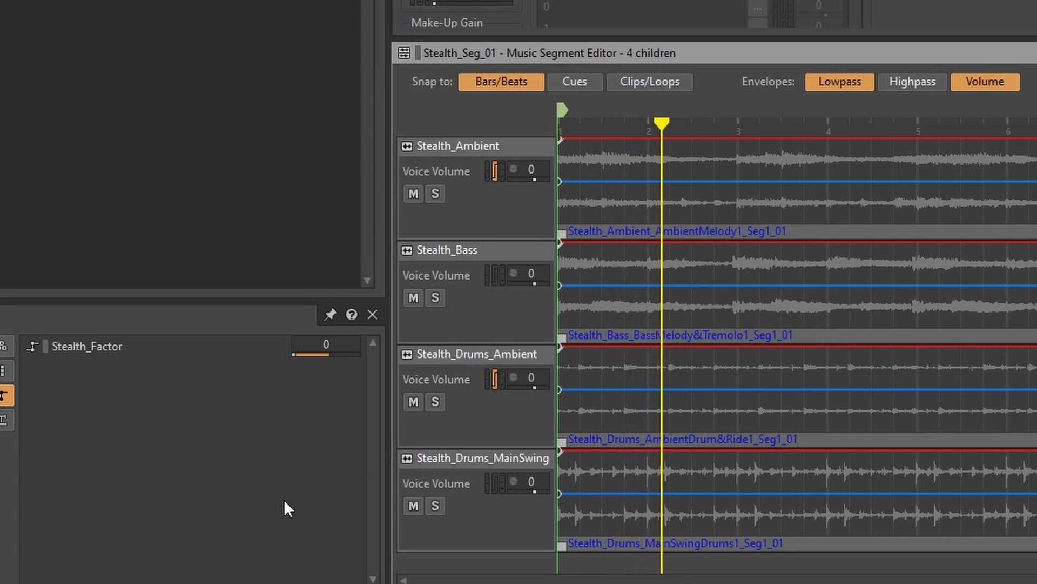
key(space)
drag(290, 355, 237, 367)
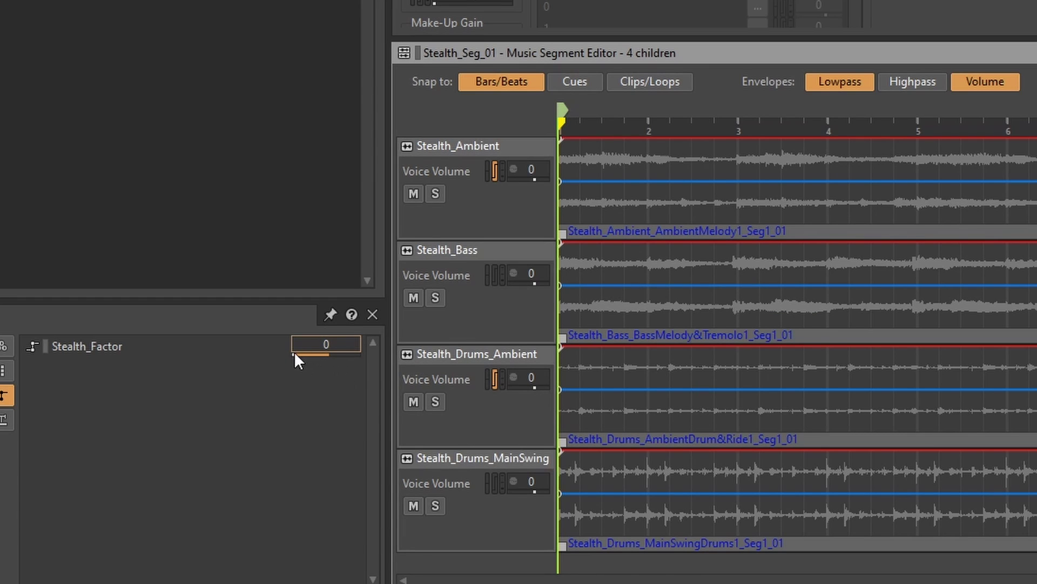
drag(294, 351, 234, 368)
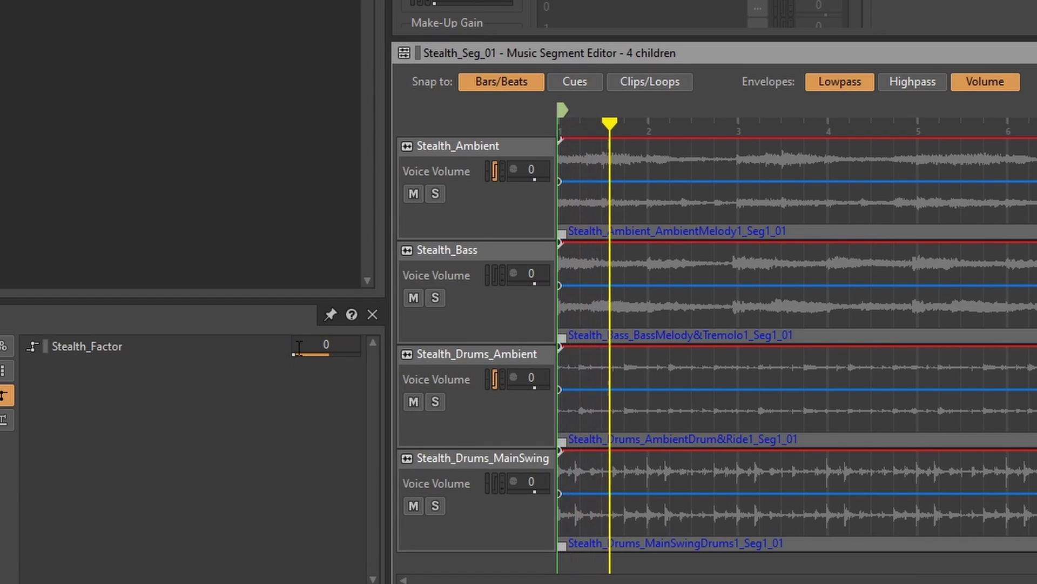
drag(292, 352, 311, 351)
mouse_move(248, 368)
mouse_down()
mouse_move(416, 368)
mouse_move(233, 368)
mouse_up()
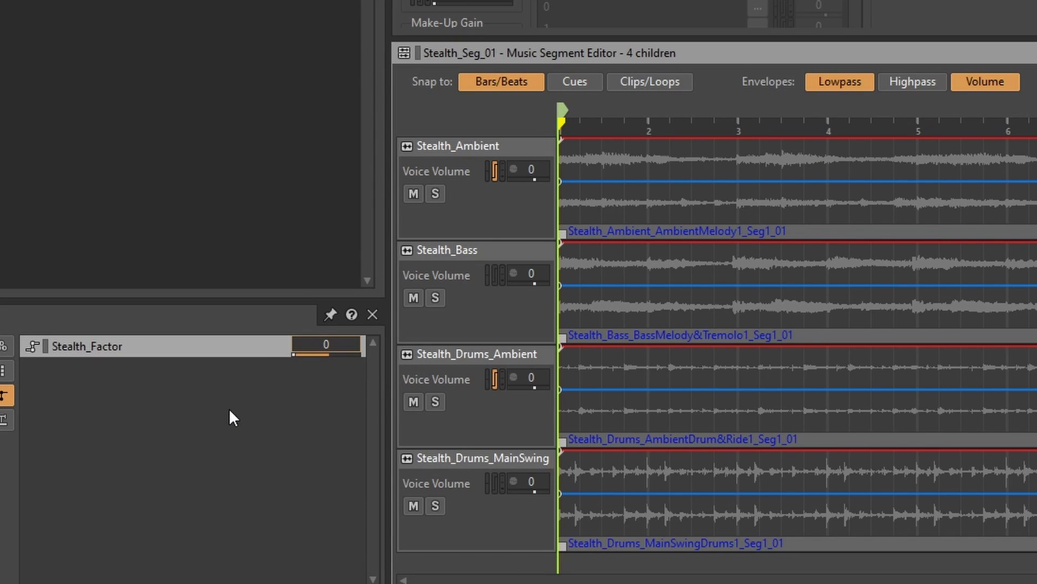